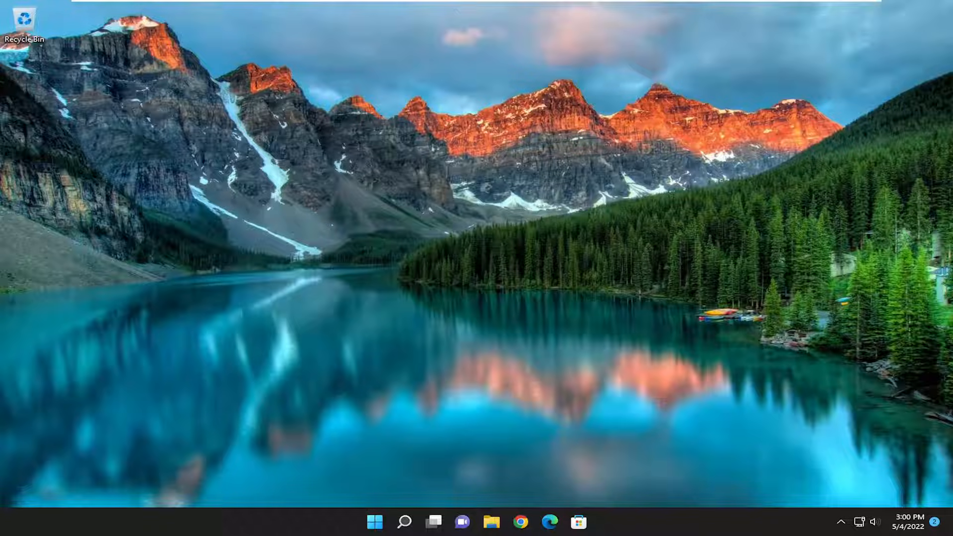
Find 'defender firewall' via search, enter Advanced settings and show Outbound Rules.
click(405, 522)
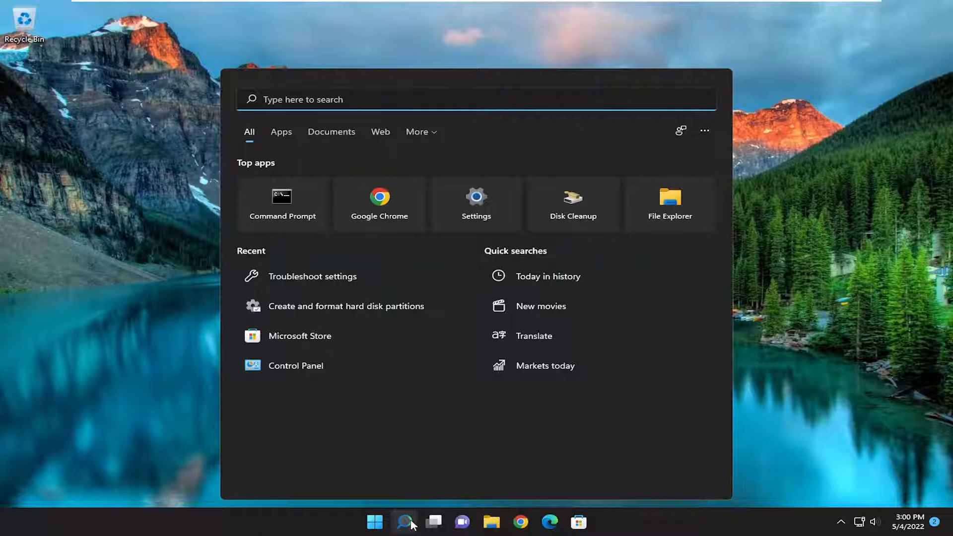
text(defender fir)
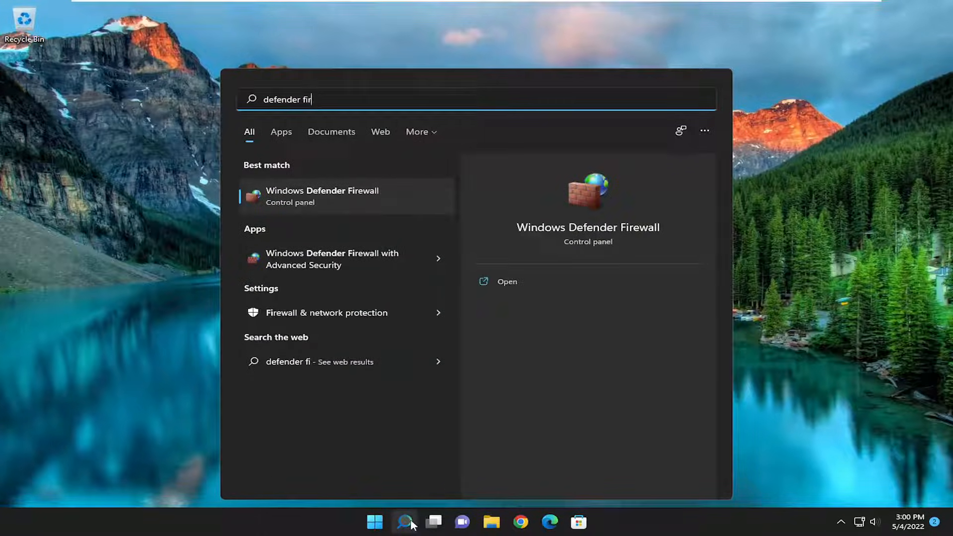
text(ewall)
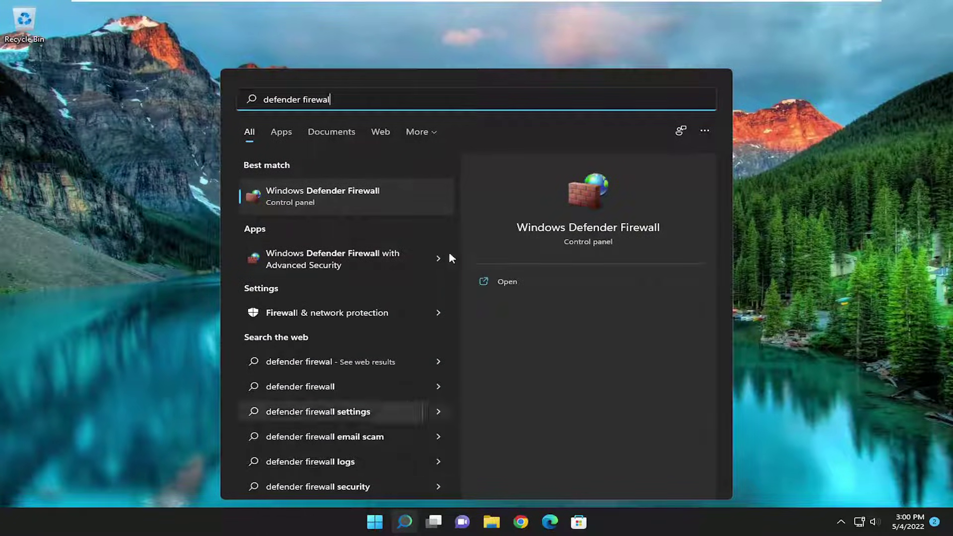
click(323, 192)
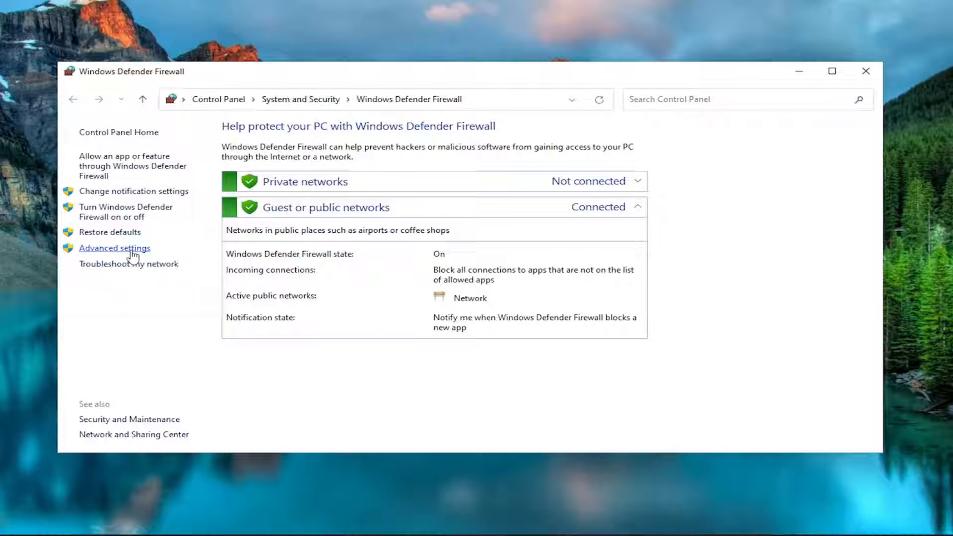
click(131, 253)
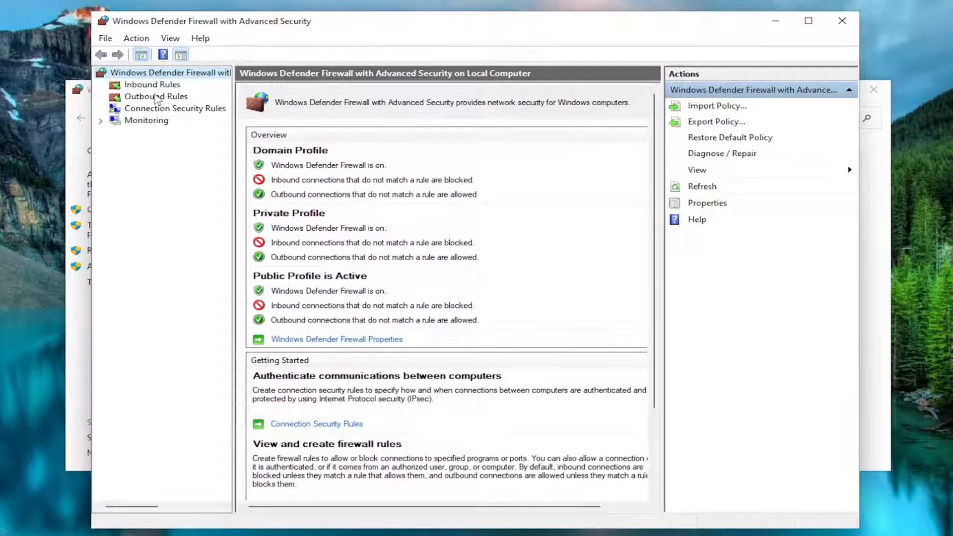
click(156, 97)
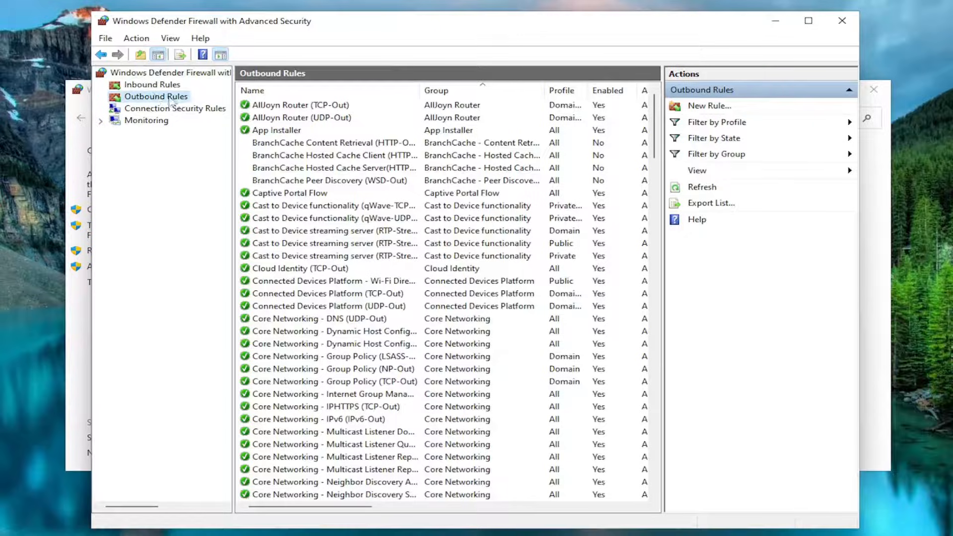
Start a New Rule, centre the wizard and continue with Program as the rule type.
click(698, 107)
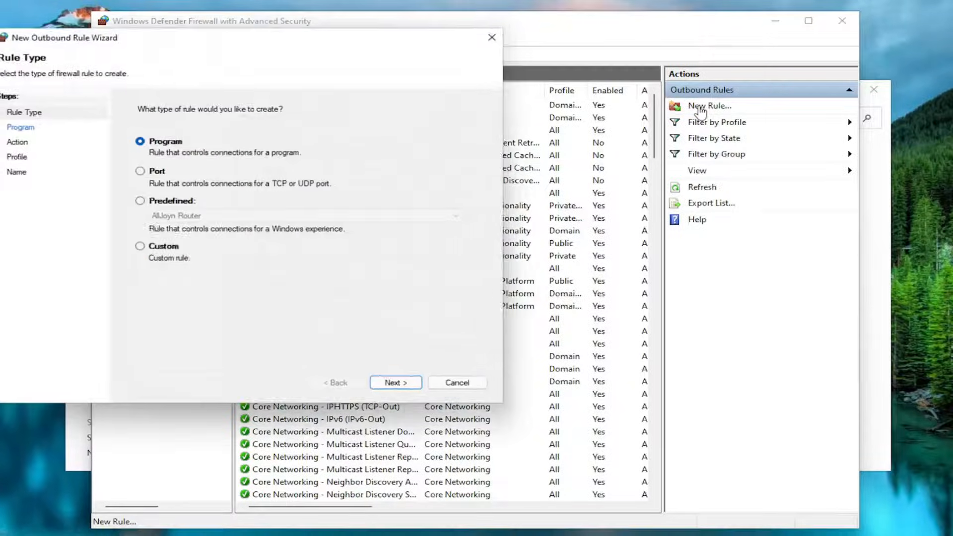
drag(287, 39, 523, 89)
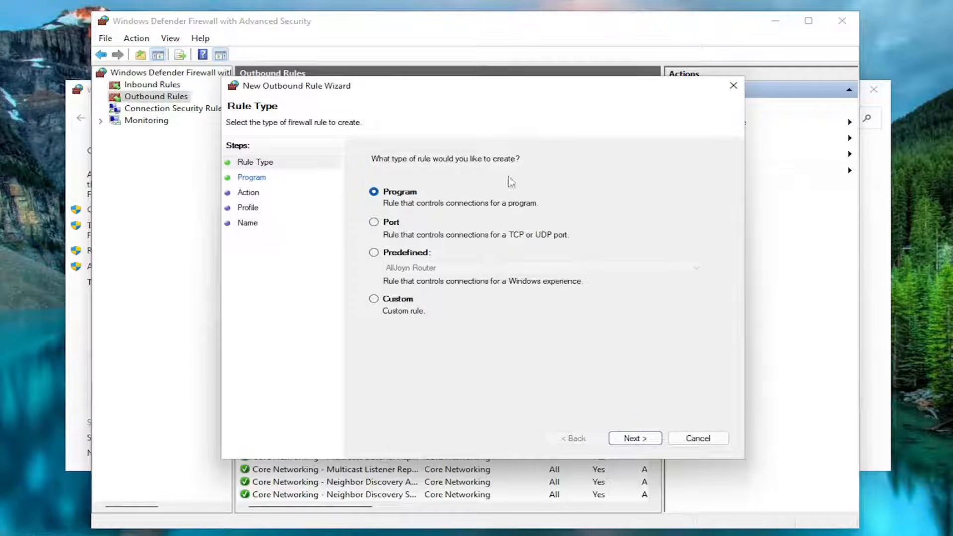
click(633, 439)
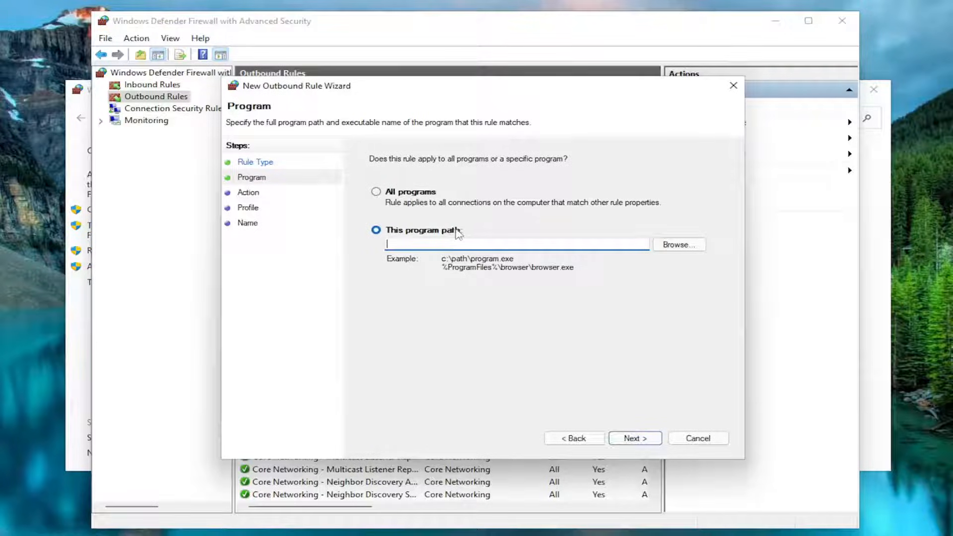
Browse to C:\Program Files\CCleaner for the rule's program file.
click(677, 245)
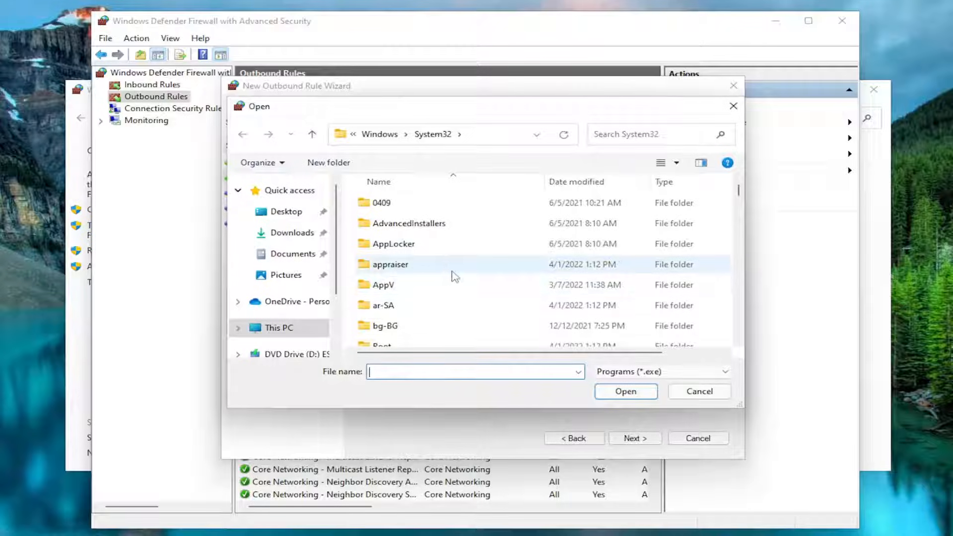
scroll(424, 290, down, 3)
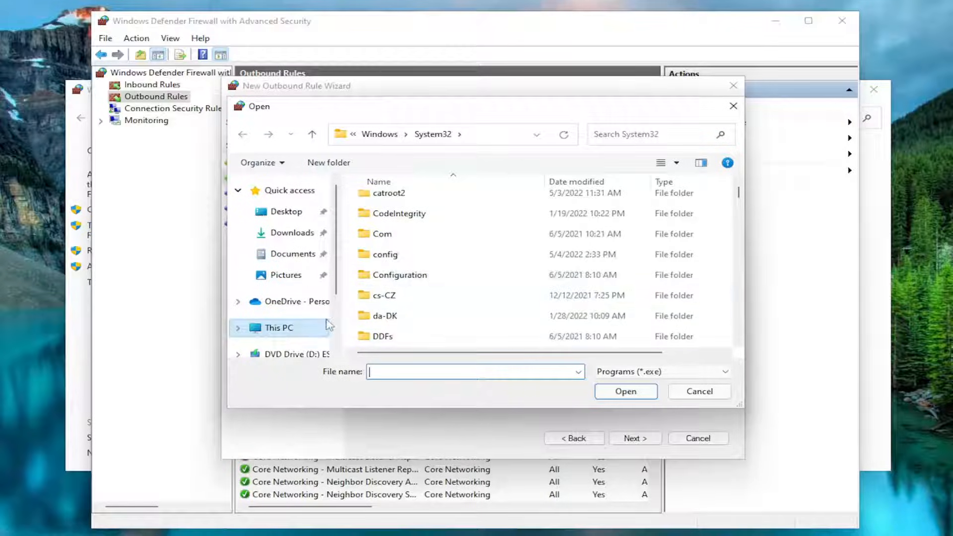
scroll(291, 330, down, 3)
click(290, 329)
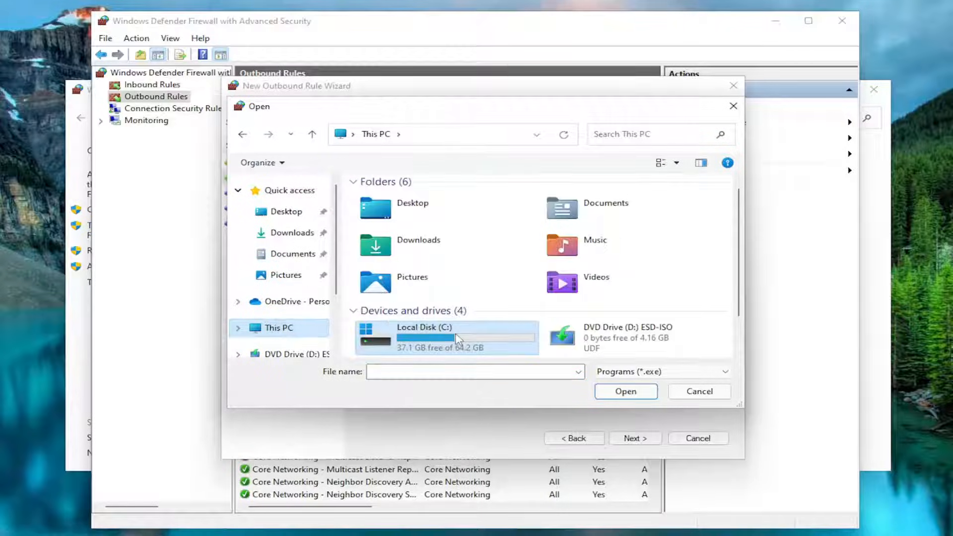
double_click(455, 326)
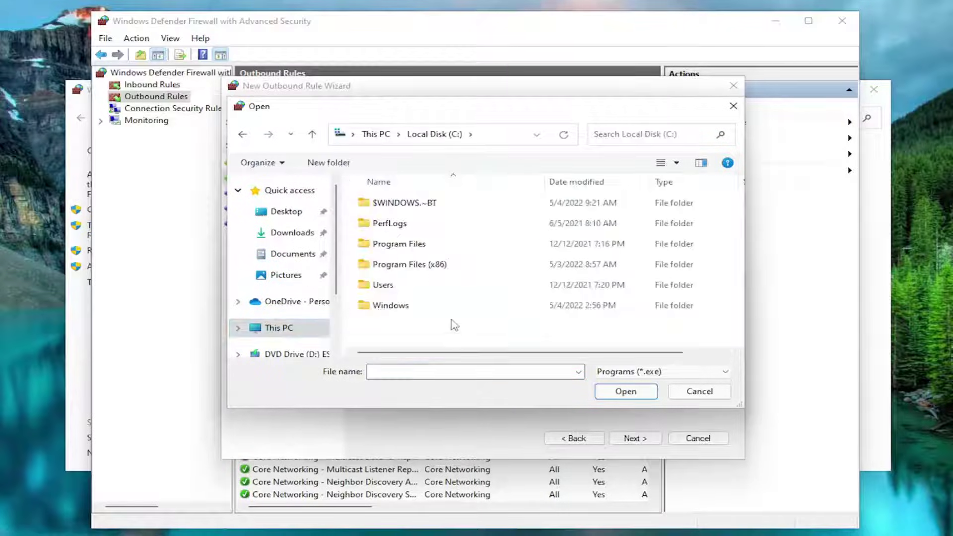
double_click(403, 245)
double_click(376, 203)
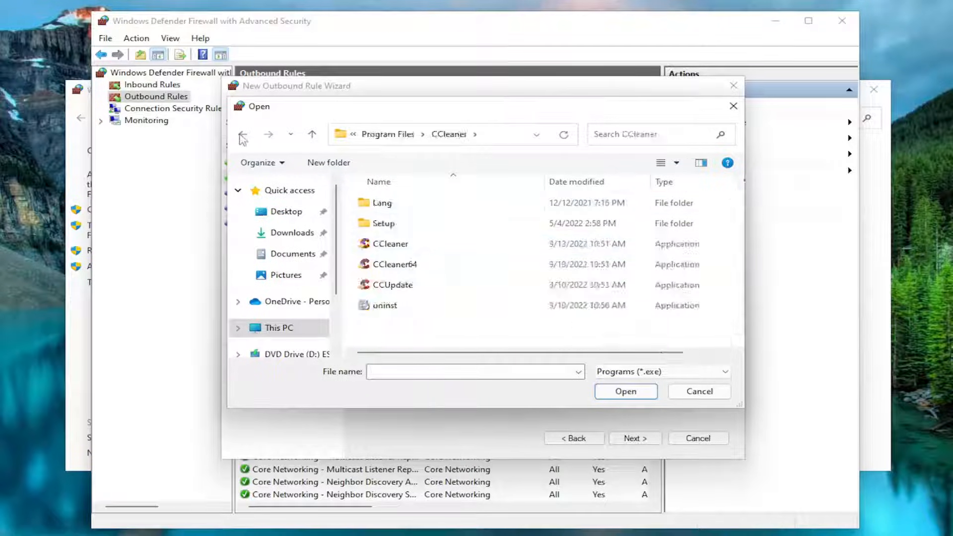
key(alt+Left)
double_click(375, 202)
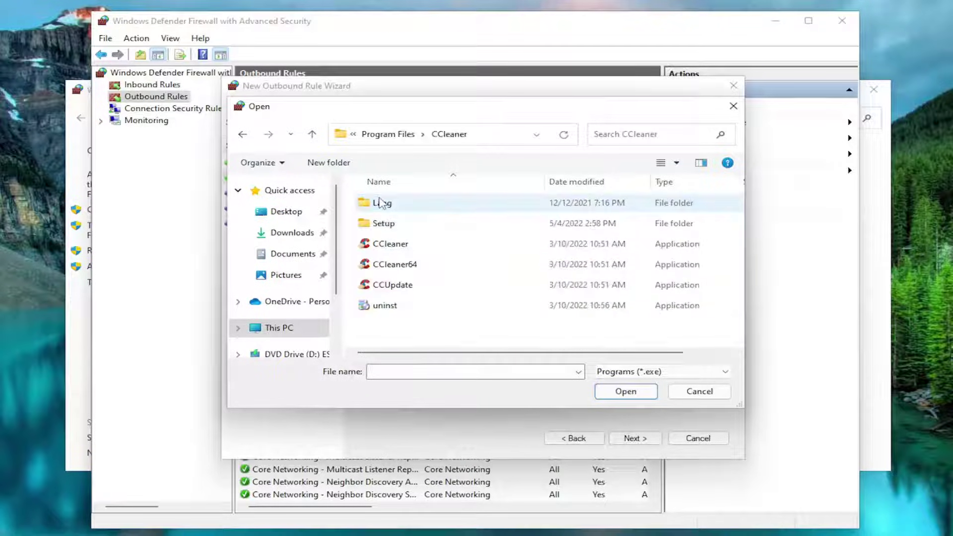
Select CCUpdate as the program, backing out of an accidental rename.
click(402, 285)
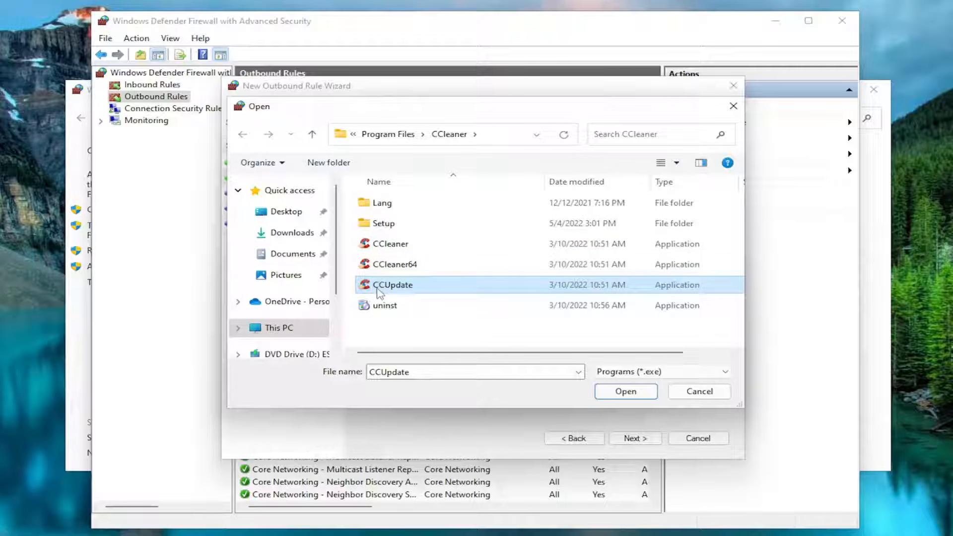
mouse_move(393, 284)
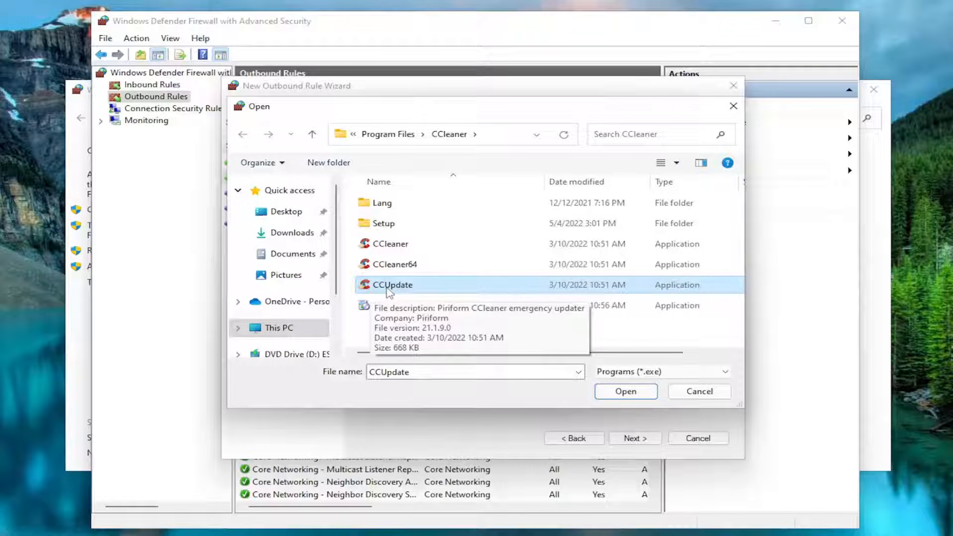
click(390, 286)
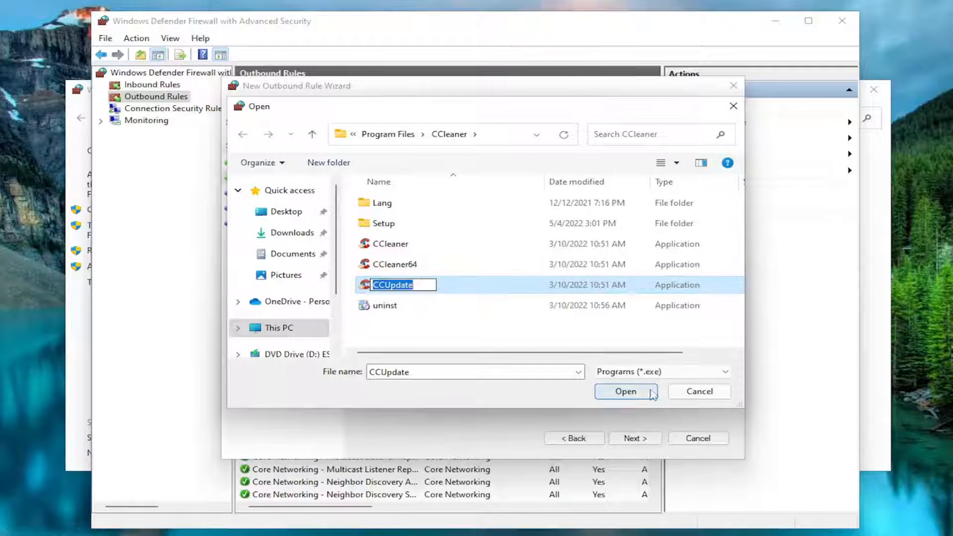
click(628, 395)
Confirm CCUpdate.exe, block the connection on Domain/Private/Public and finish as 'CCleaner Update Rule'.
click(628, 395)
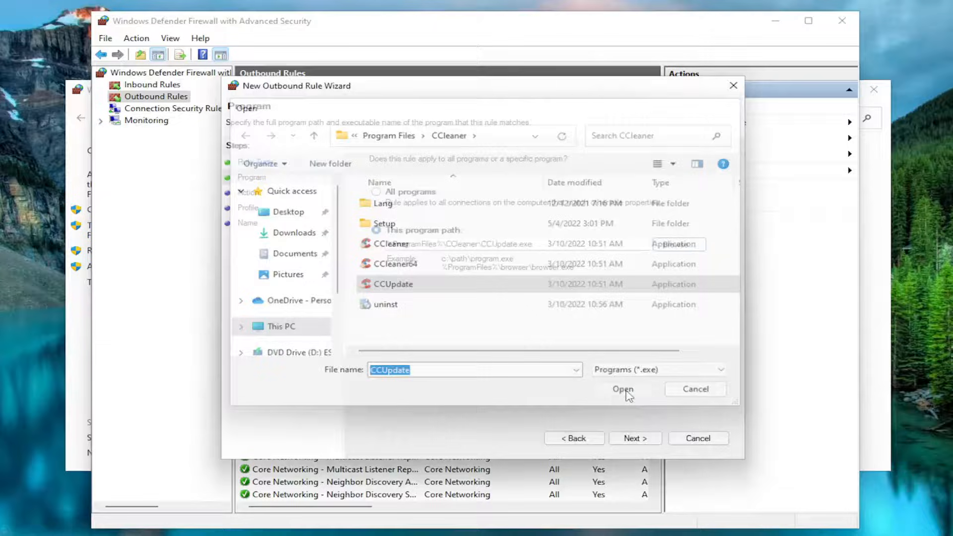
click(632, 440)
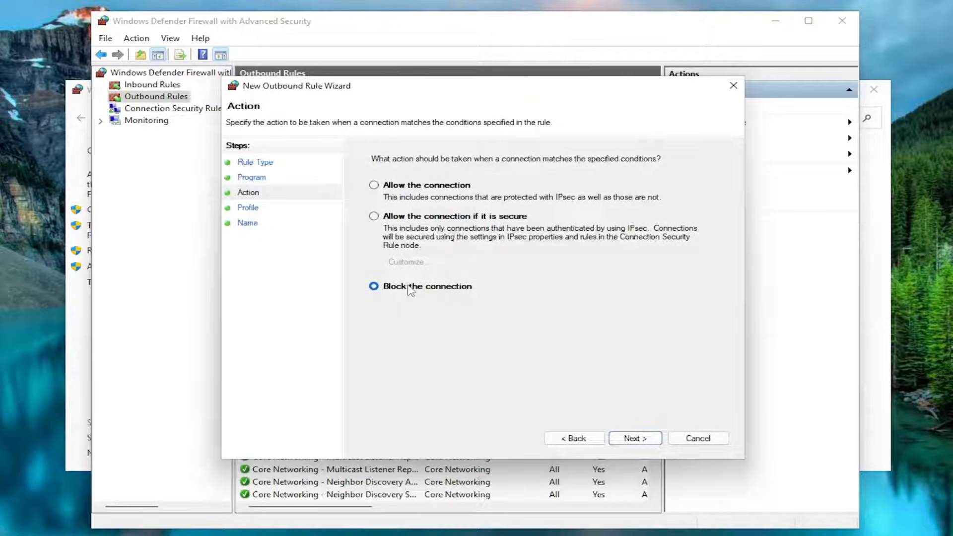
click(633, 439)
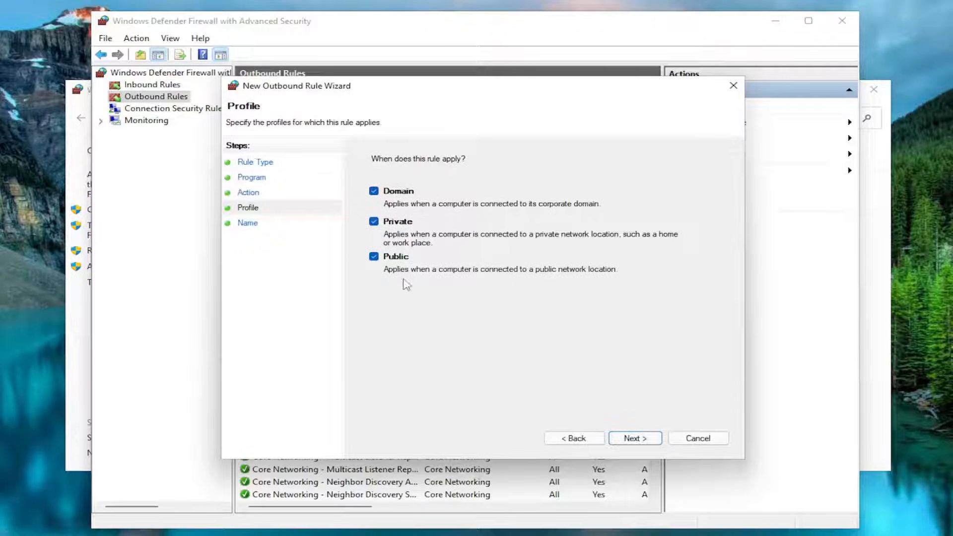
click(632, 441)
text(CCleaner Update Rule)
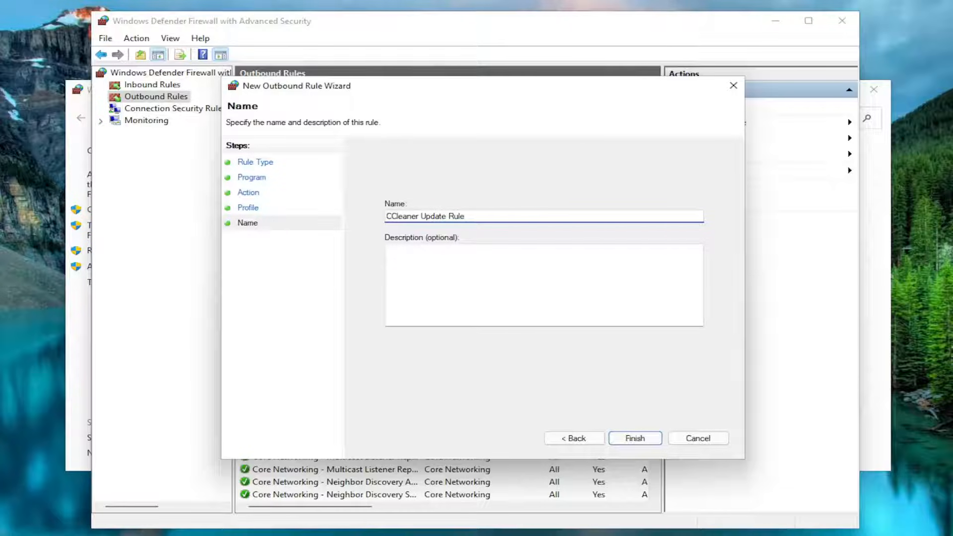
click(635, 438)
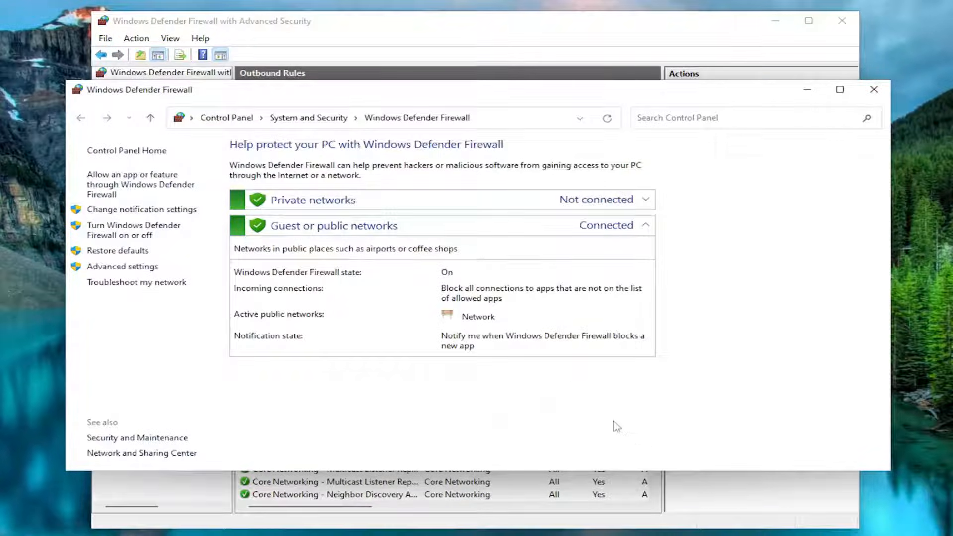
Close the basic firewall window and disable the CCleaner Update Rule.
click(874, 93)
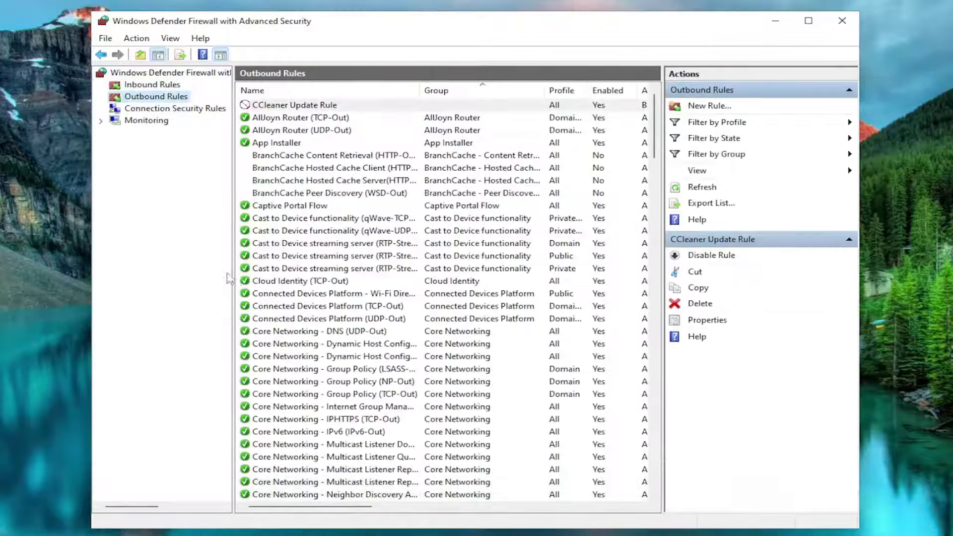
click(275, 109)
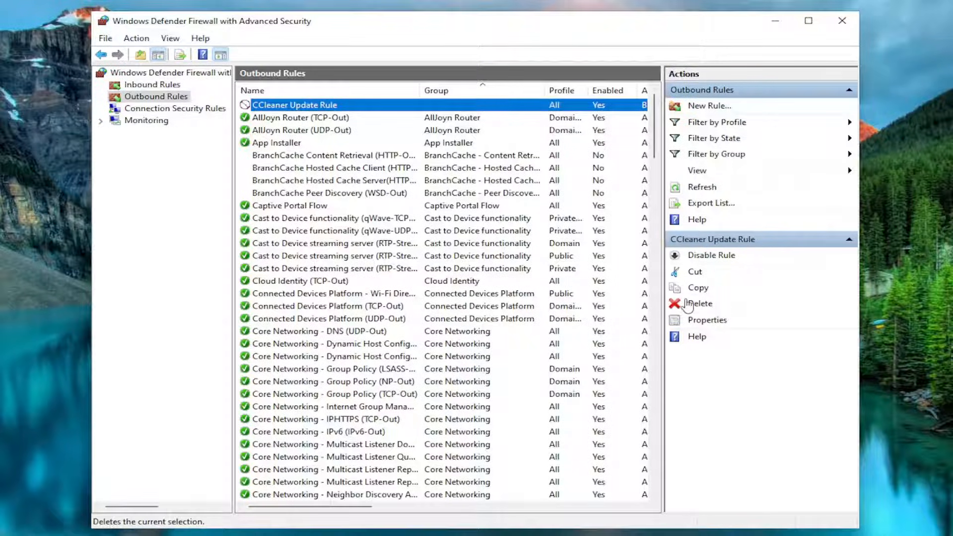
right_click(288, 106)
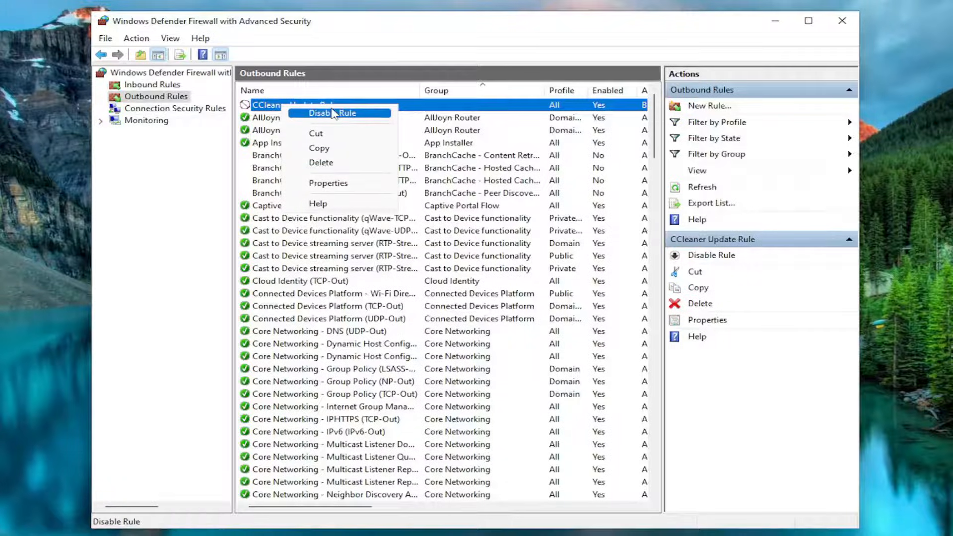
click(313, 113)
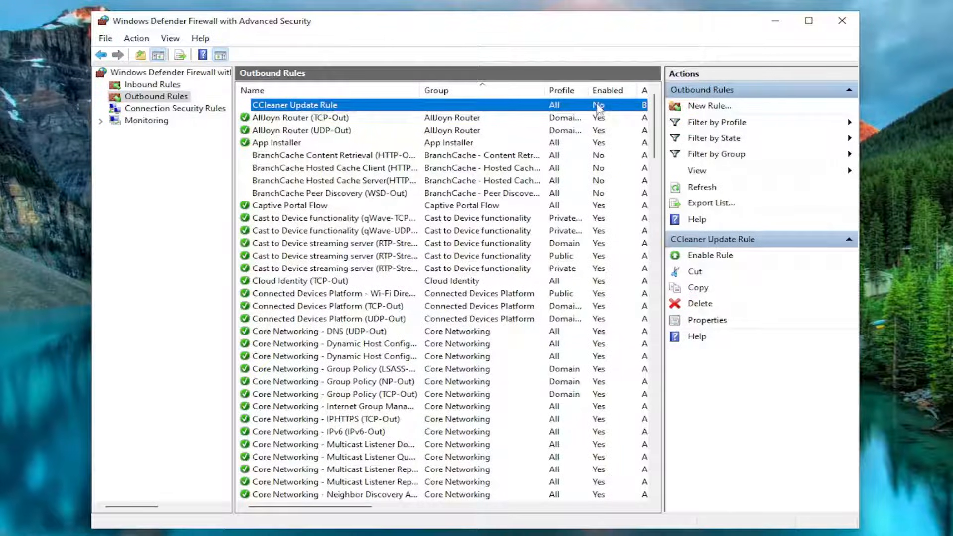
Delete the disabled CCleaner Update Rule and confirm.
right_click(270, 106)
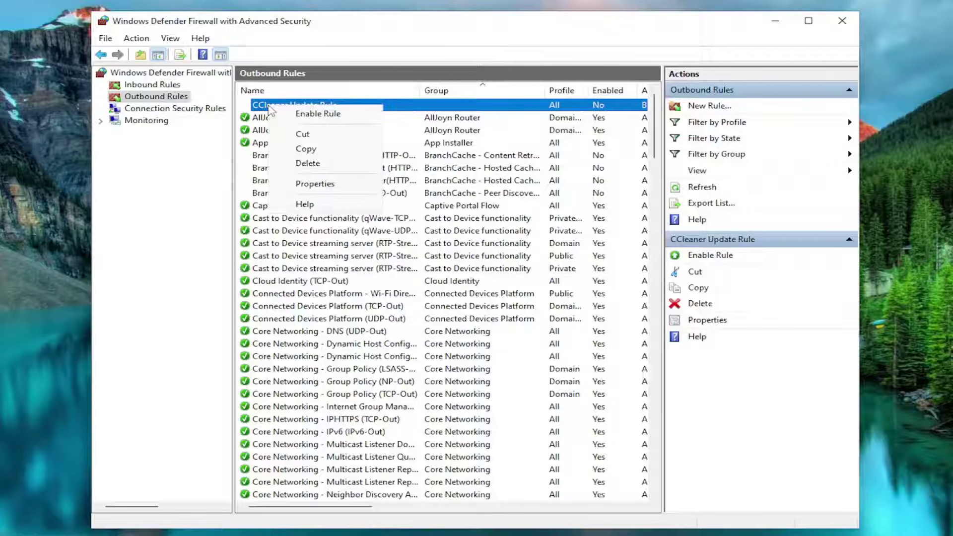
click(307, 163)
click(492, 324)
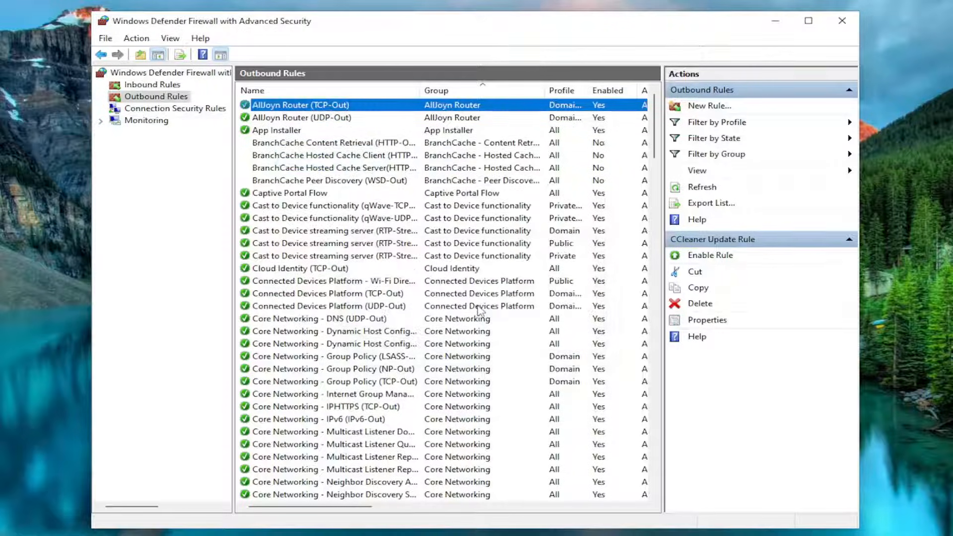
Close the Windows Defender Firewall with Advanced Security console.
click(841, 21)
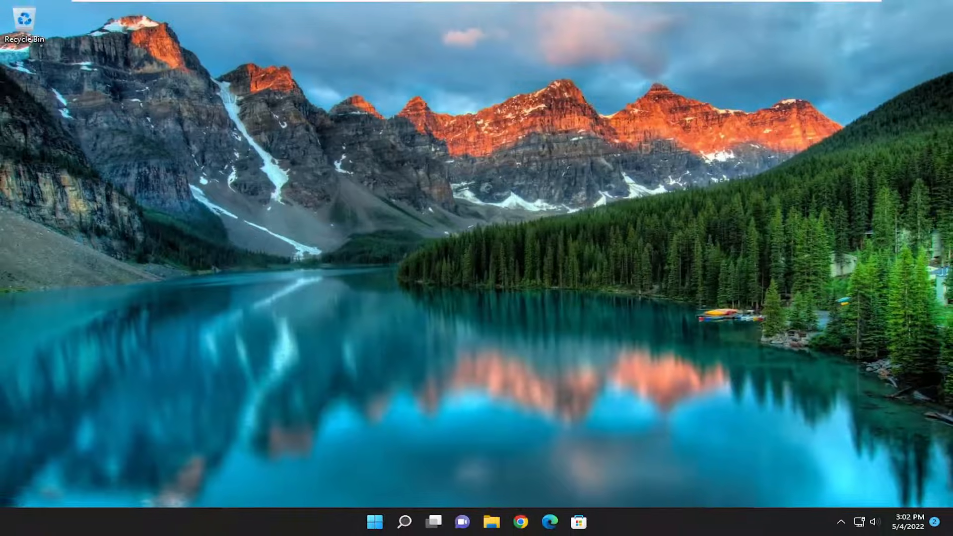